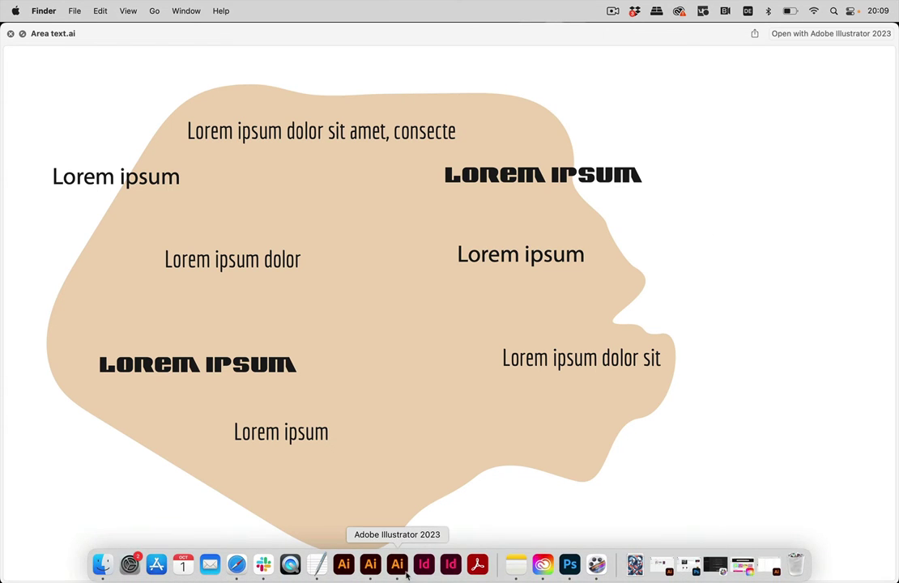
Step: Open the recent file Area text.ai, dismissing the profile and missing-fonts warnings without activating fonts
left_click(395, 565)
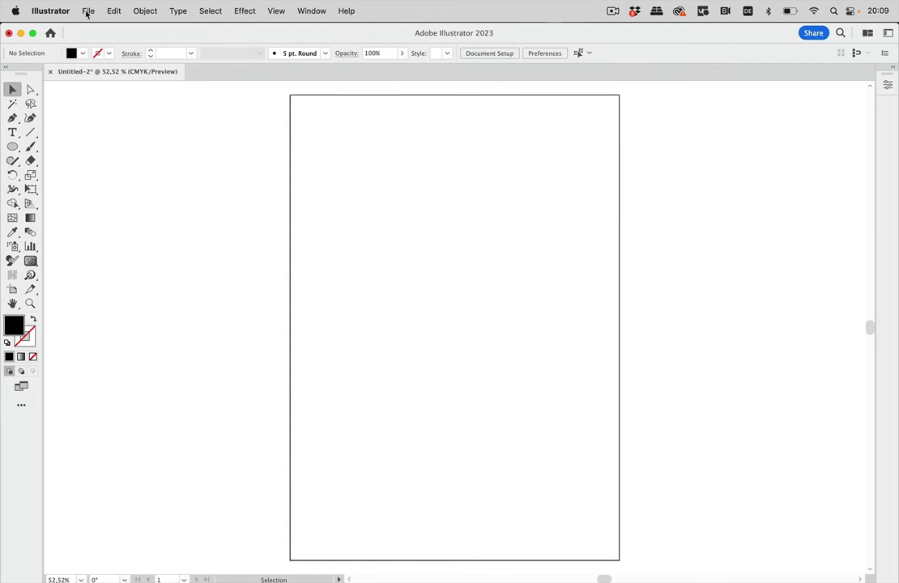
left_click(87, 10)
mouse_move(130, 72)
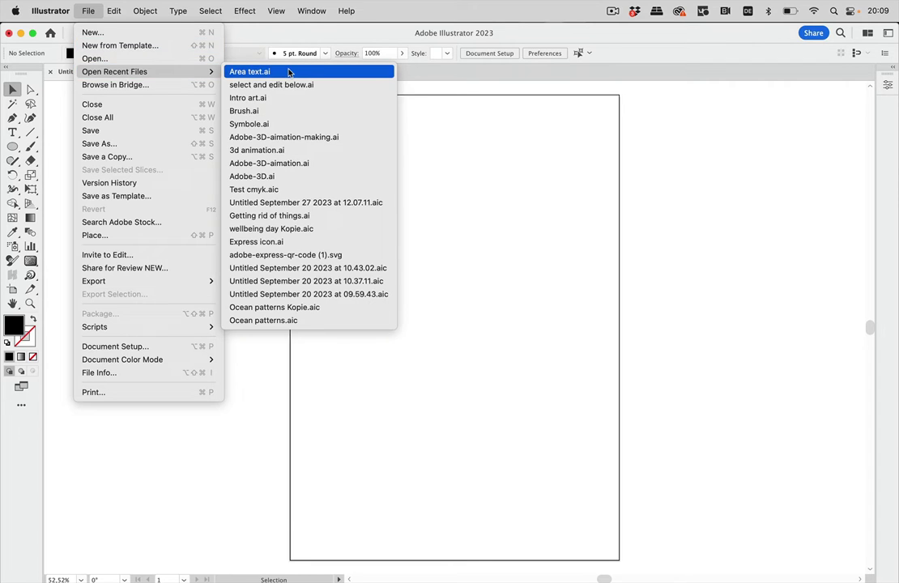
left_click(289, 73)
left_click(571, 369)
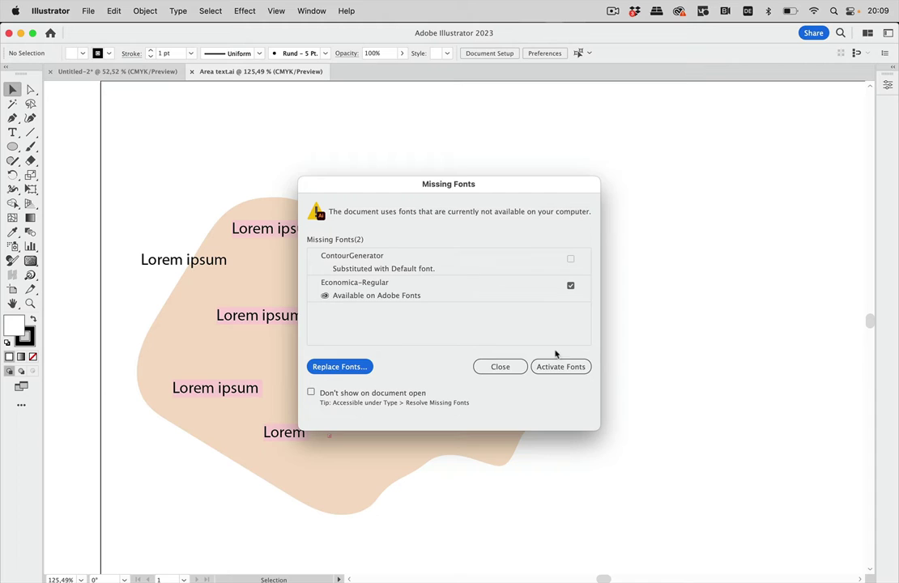
left_click(503, 367)
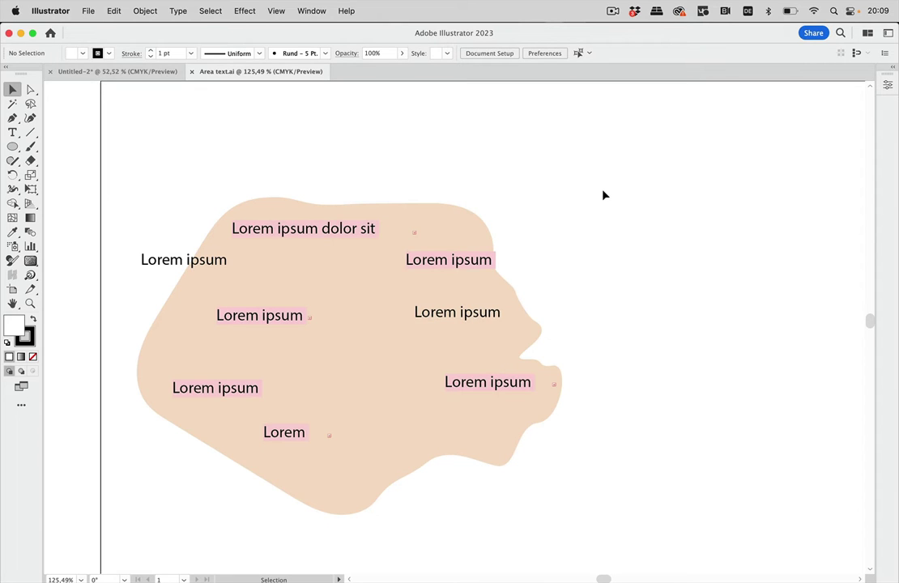
scroll(604, 195, "left", 2)
scroll(603, 195, "down", 1)
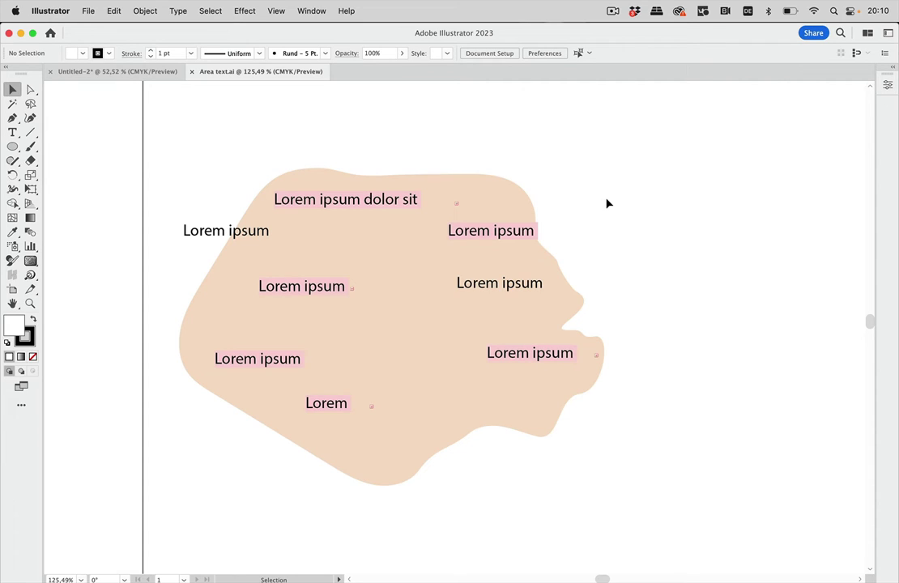
Step: Select both ContourGenerator text objects using Select > Same > Font Family
left_click(527, 234)
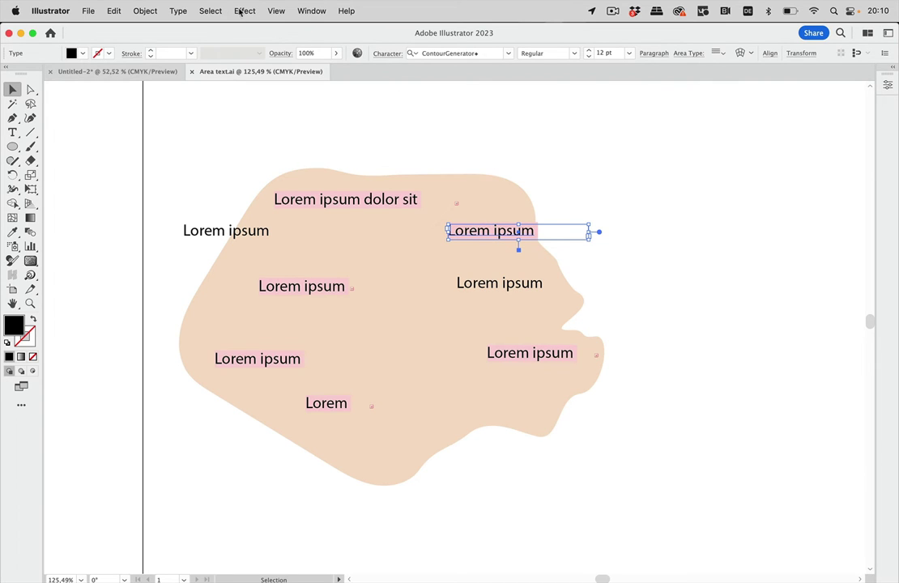
left_click(213, 12)
mouse_move(227, 155)
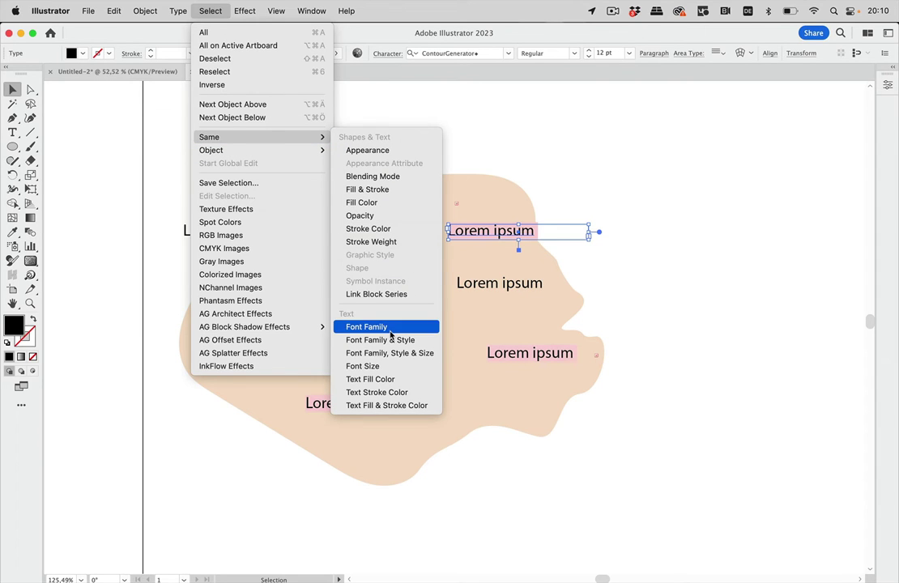
left_click(381, 328)
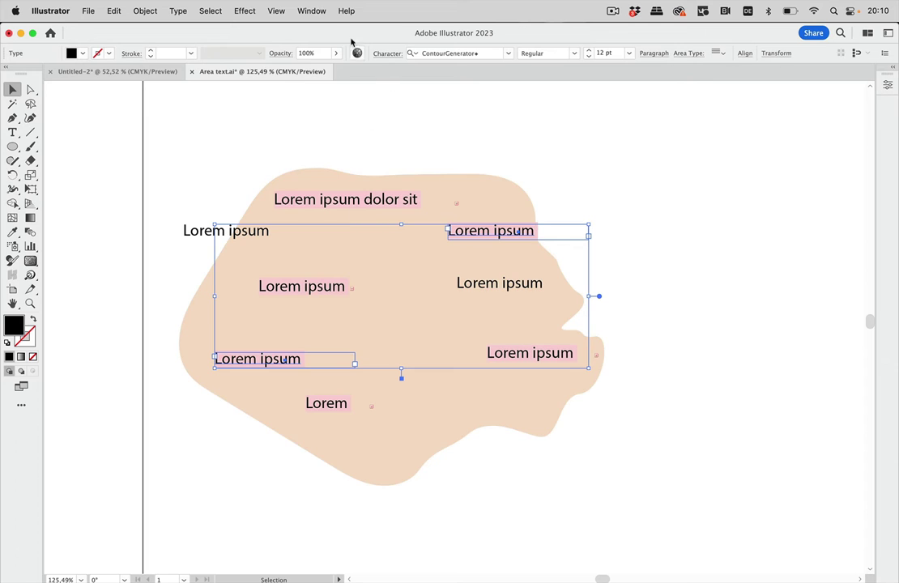
Step: Create Layer 2 in the Layers panel and move the selected ContourGenerator text onto it
left_click(311, 10)
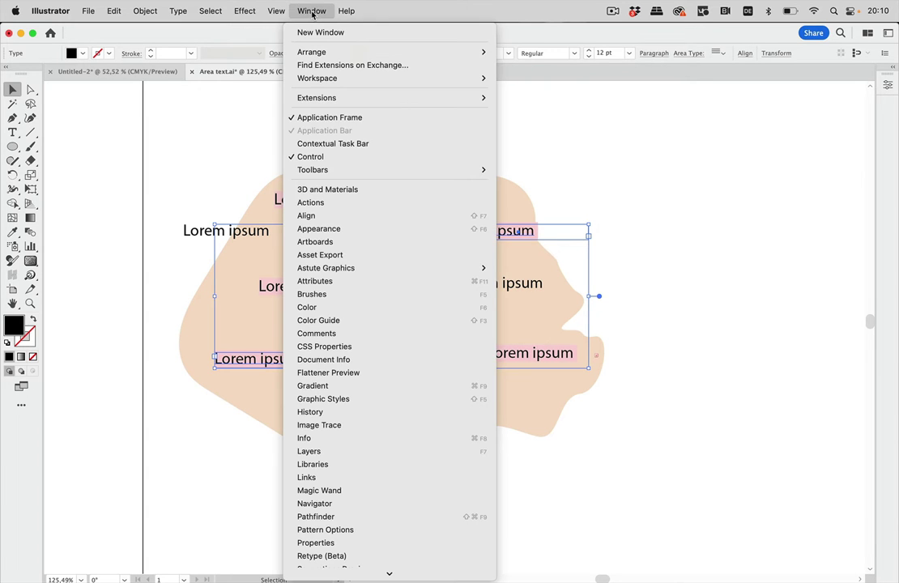
left_click(362, 452)
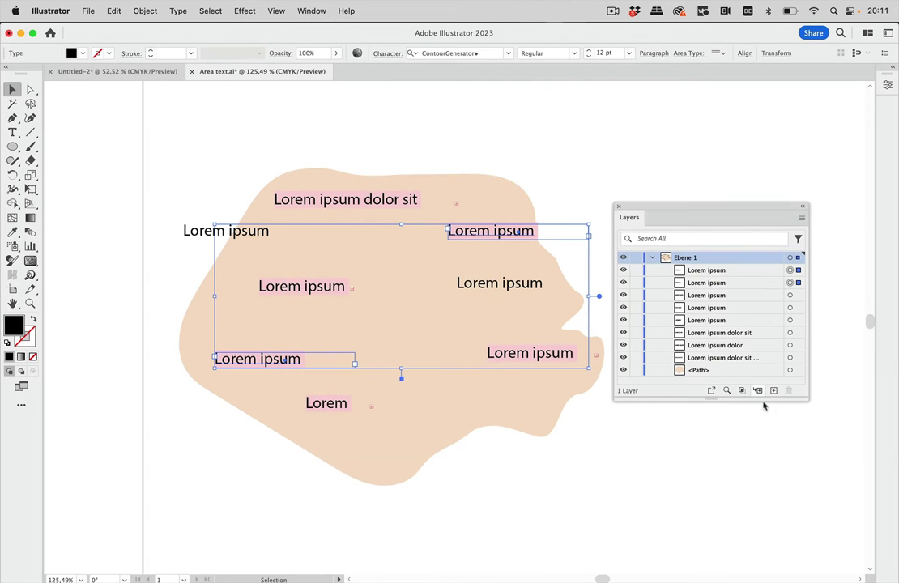
left_click(774, 391)
left_click_drag(791, 269, 797, 258)
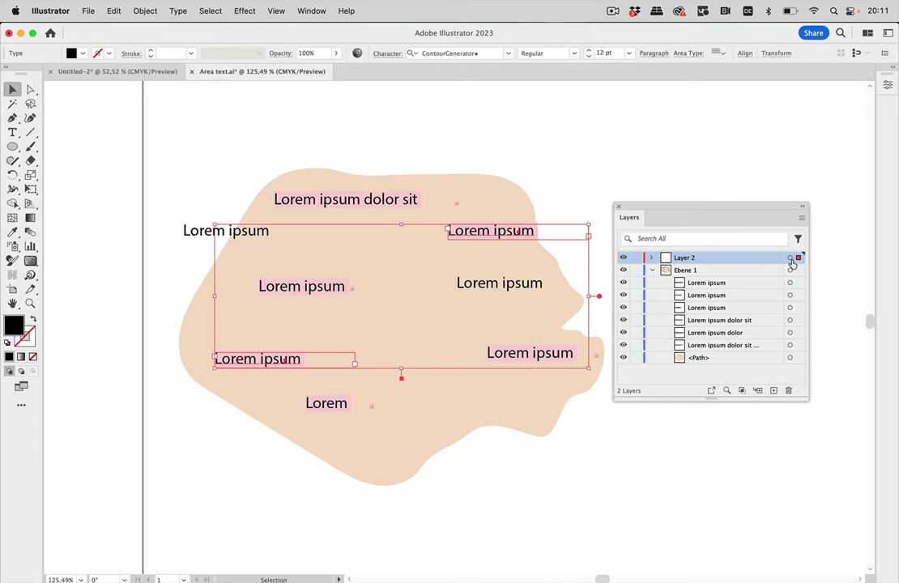
Step: Select the four Economica Regular text objects, starting from 'Lorem ipsum dolor sit'
left_click(566, 147)
left_click(407, 210)
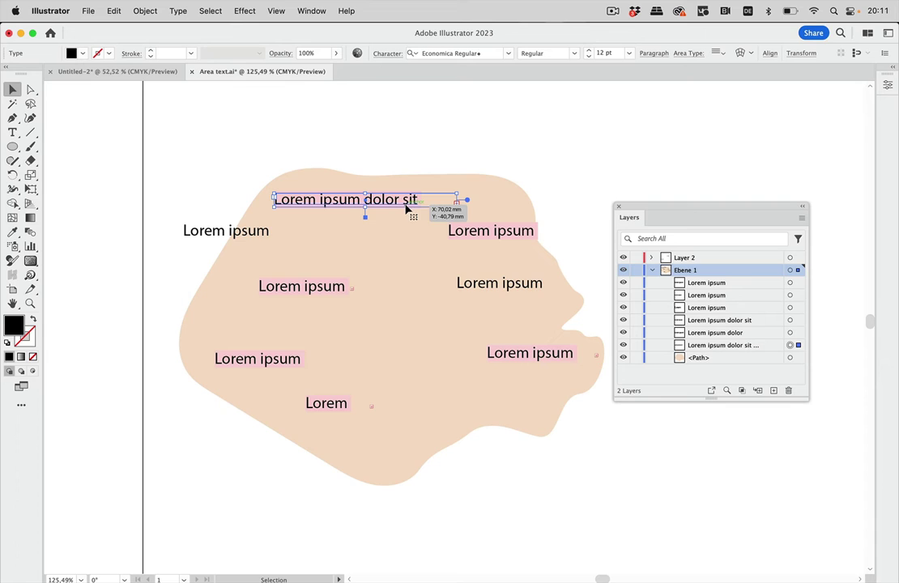
left_click(210, 10)
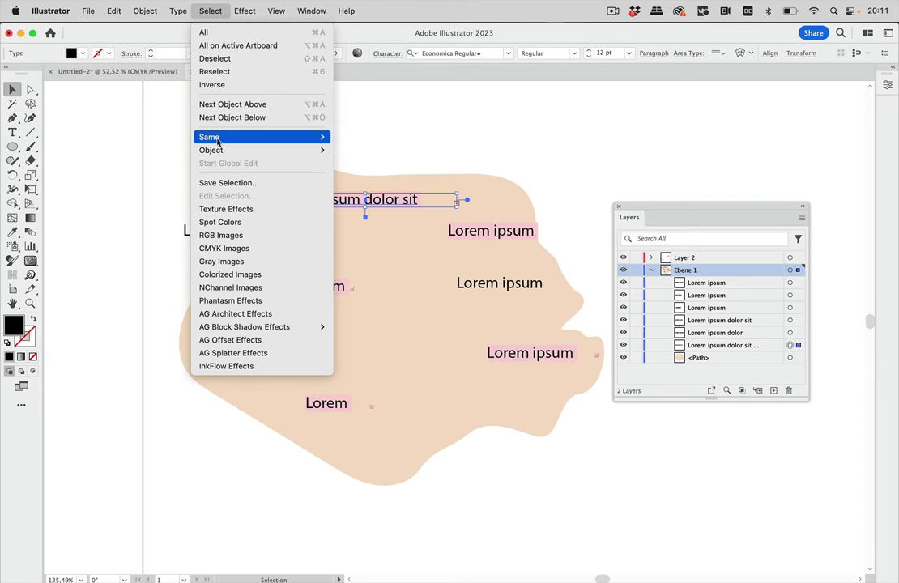
mouse_move(217, 141)
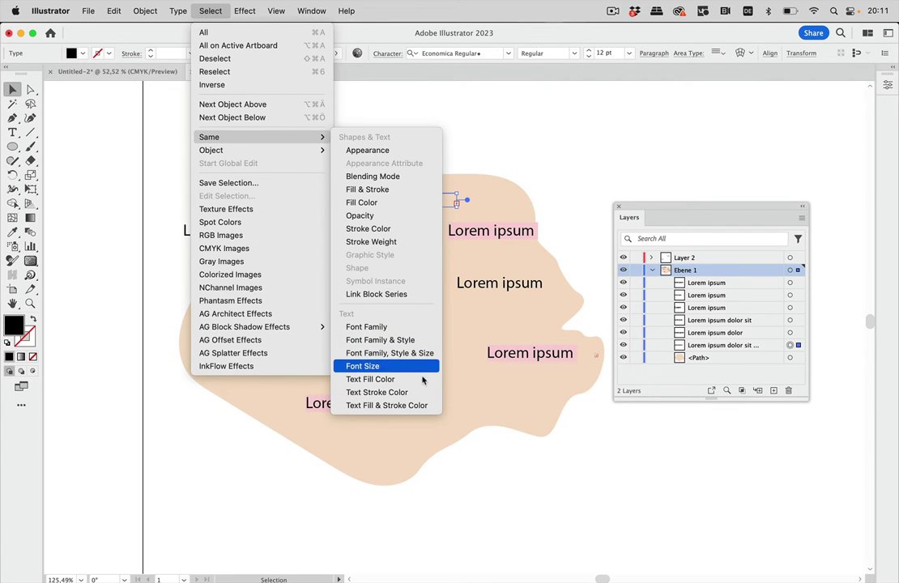
left_click(412, 328)
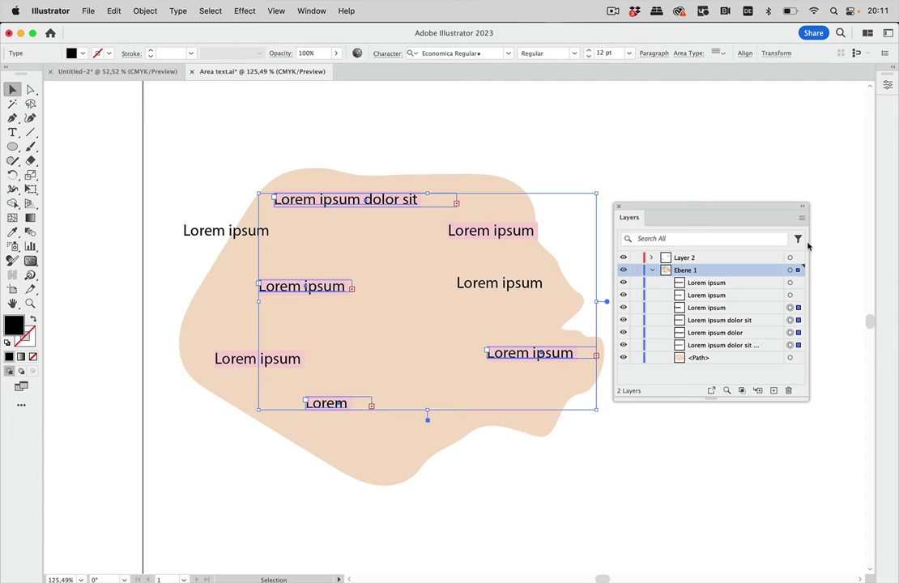
Step: Create Layer 3, move the selected Economica text into it, and deselect
left_click(774, 390)
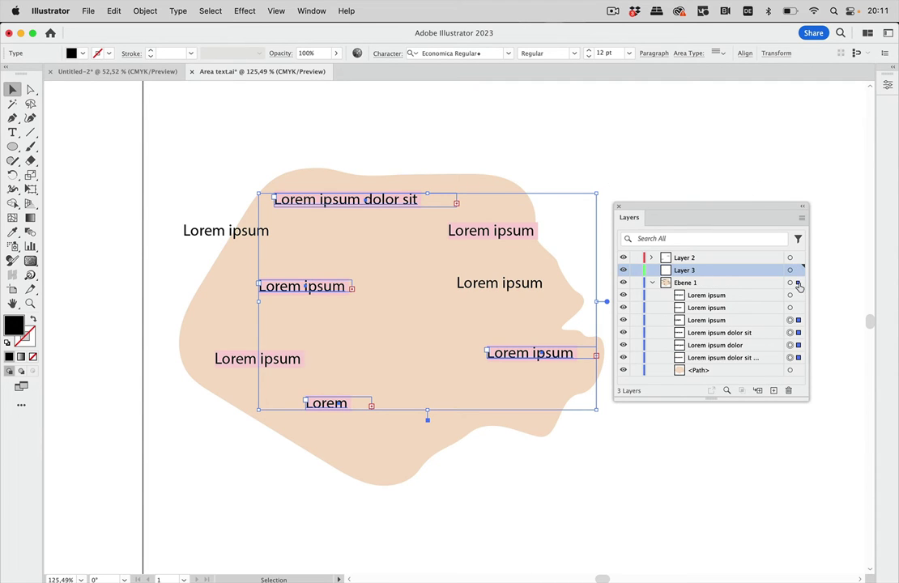
left_click_drag(798, 281, 798, 271)
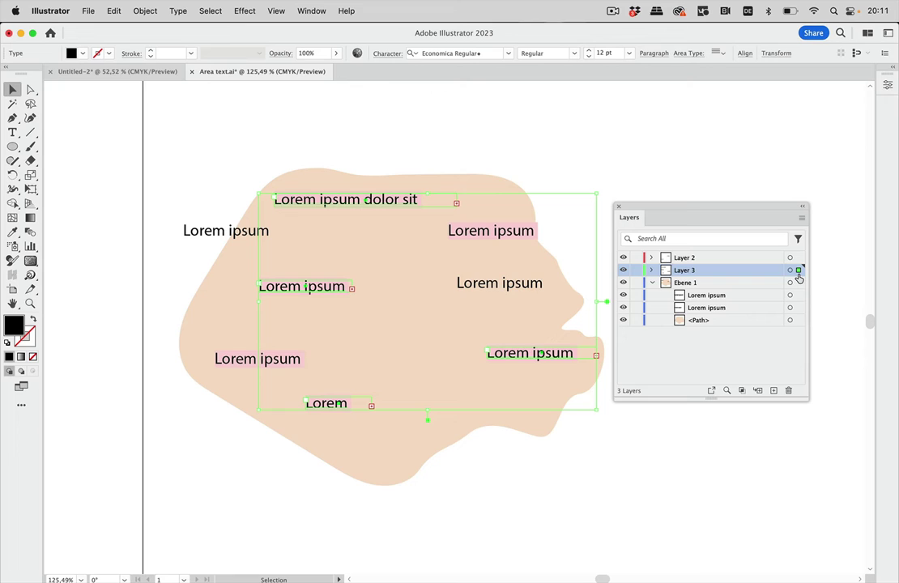
left_click(632, 169)
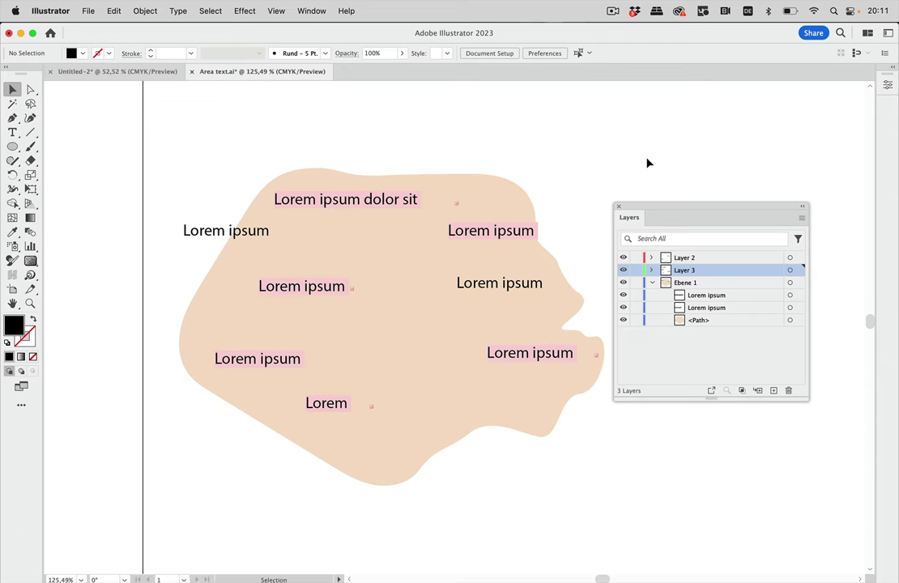
left_click_drag(655, 211, 671, 207)
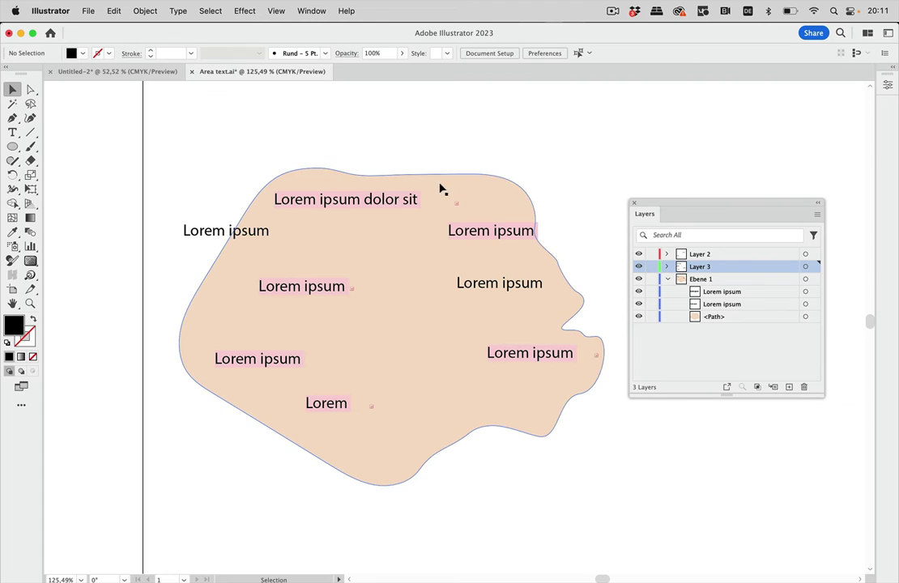
left_click(409, 203)
left_click(501, 158)
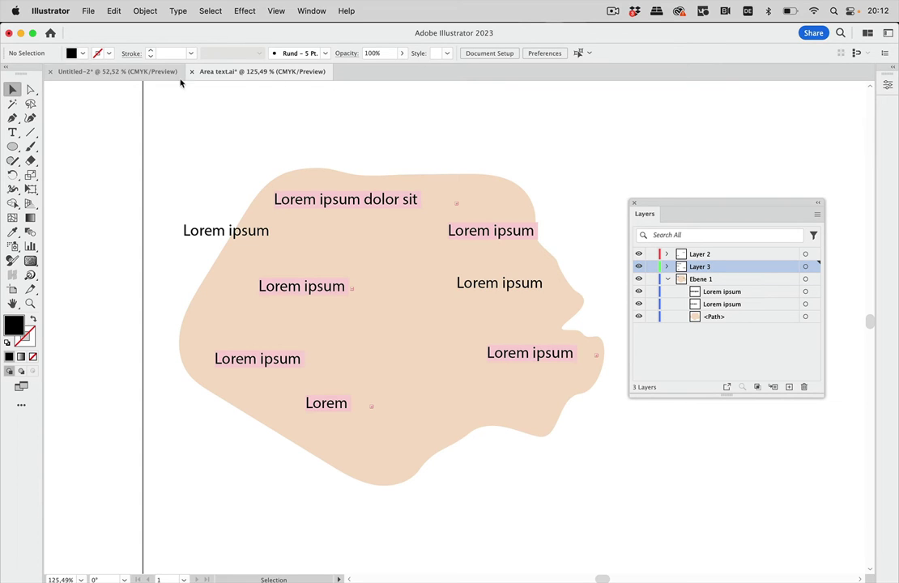
left_click(12, 132)
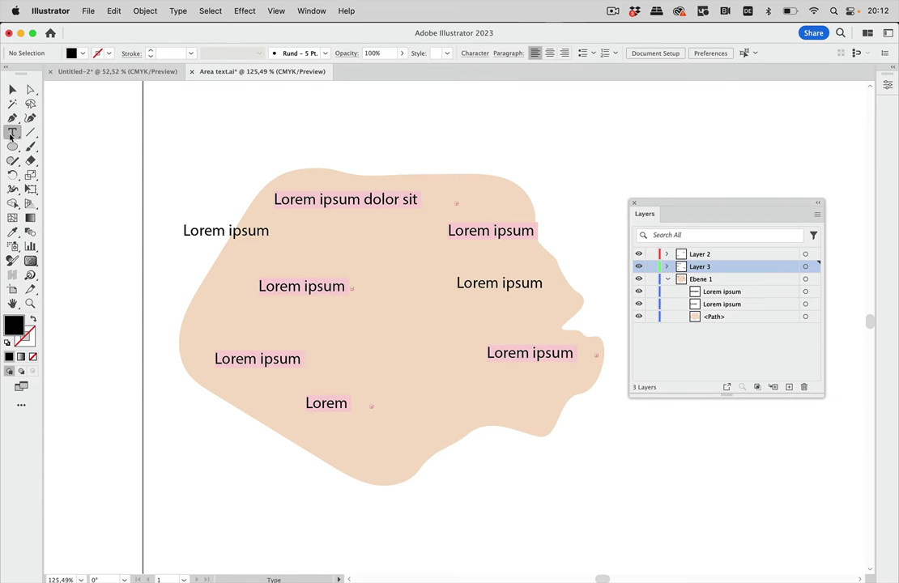
left_click(477, 137)
type("nks hgjkj")
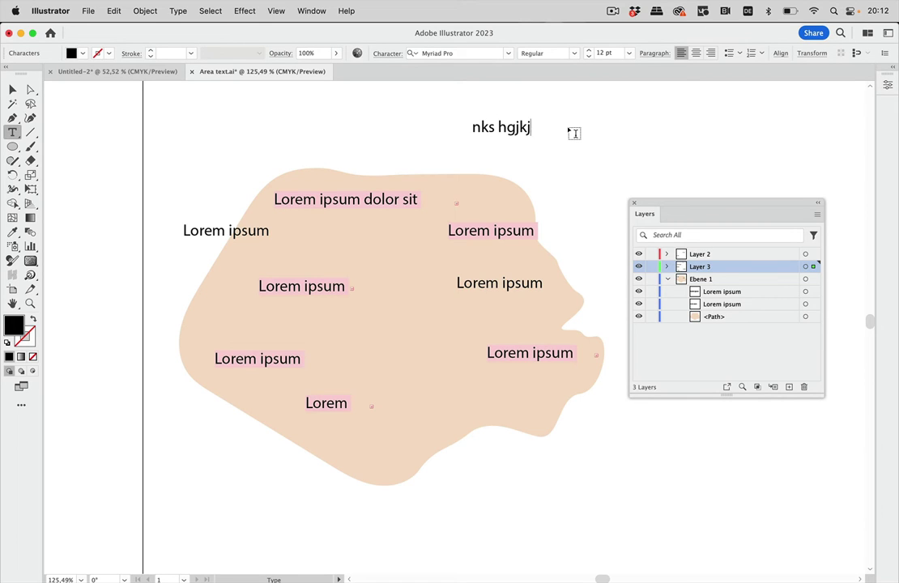
type("s kdghjak ldfhak")
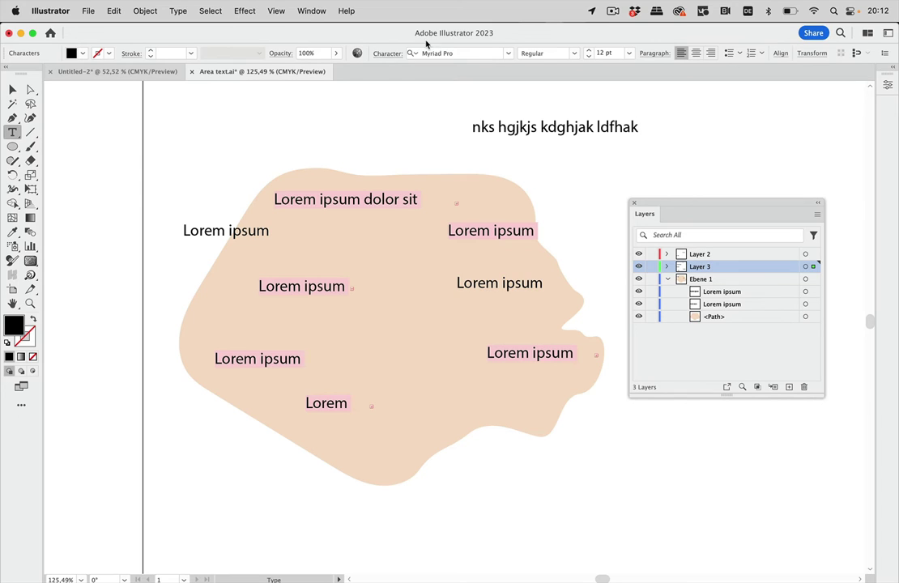
key("Escape")
left_click(589, 50)
left_click(589, 50)
left_click(589, 51)
left_click(589, 51)
left_click(589, 51)
left_click(759, 119)
left_click(697, 126)
key("Delete")
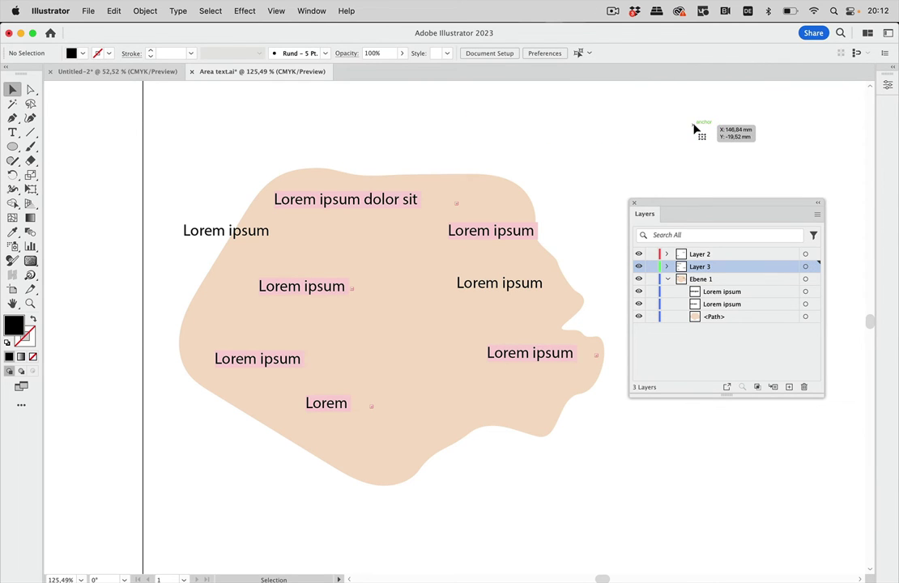
Step: Duplicate 'Lorem ipsum dolor sit' above the blob, declining point-type conversion to keep overset text
left_click(416, 204)
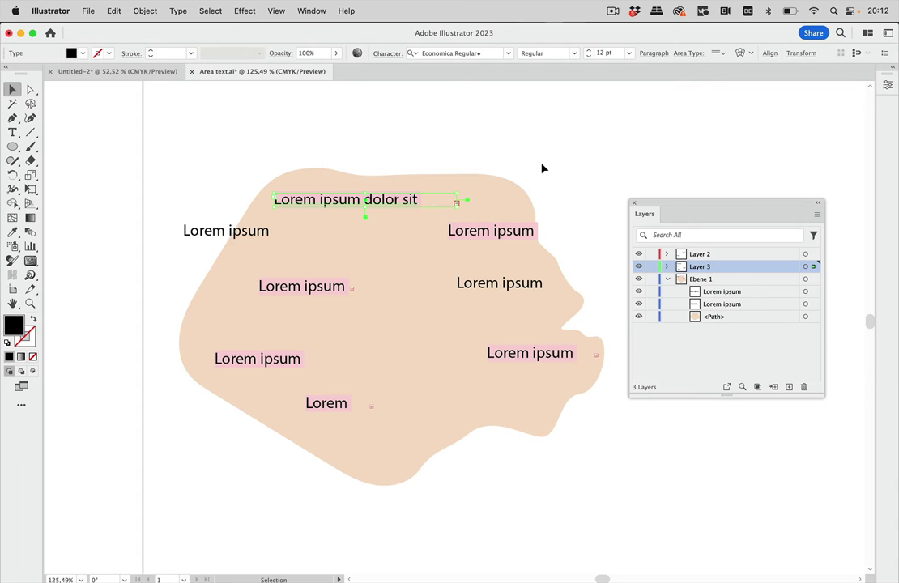
left_click(578, 146)
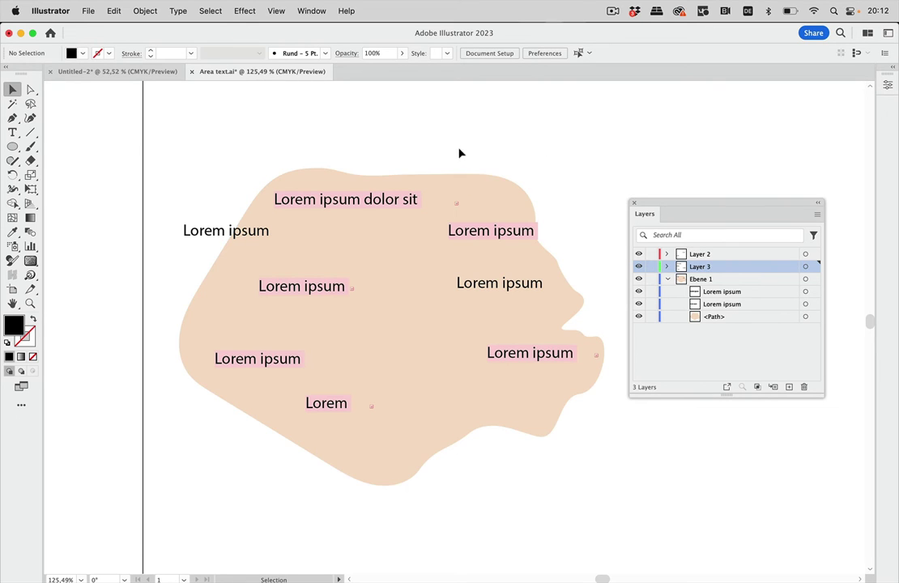
left_click_drag(408, 205, 500, 146)
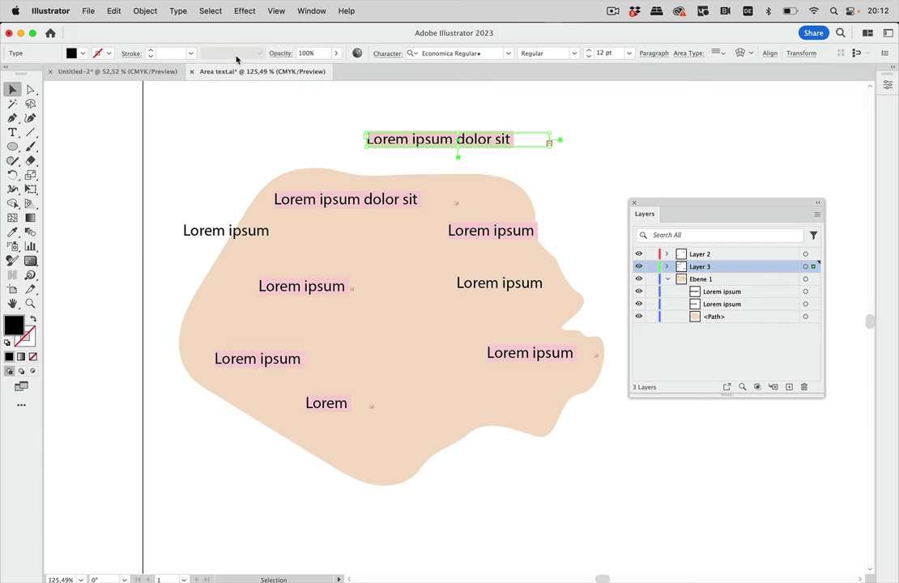
left_click(178, 11)
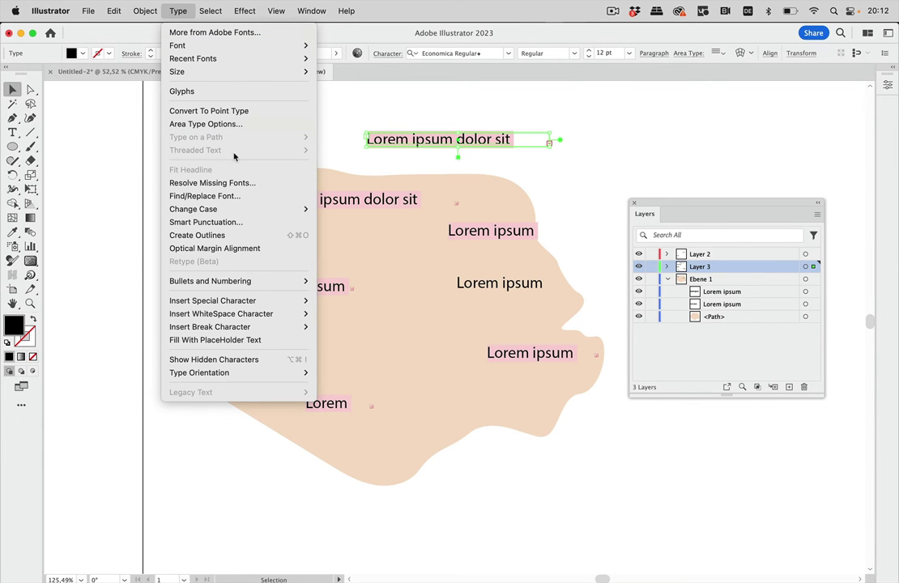
left_click(239, 111)
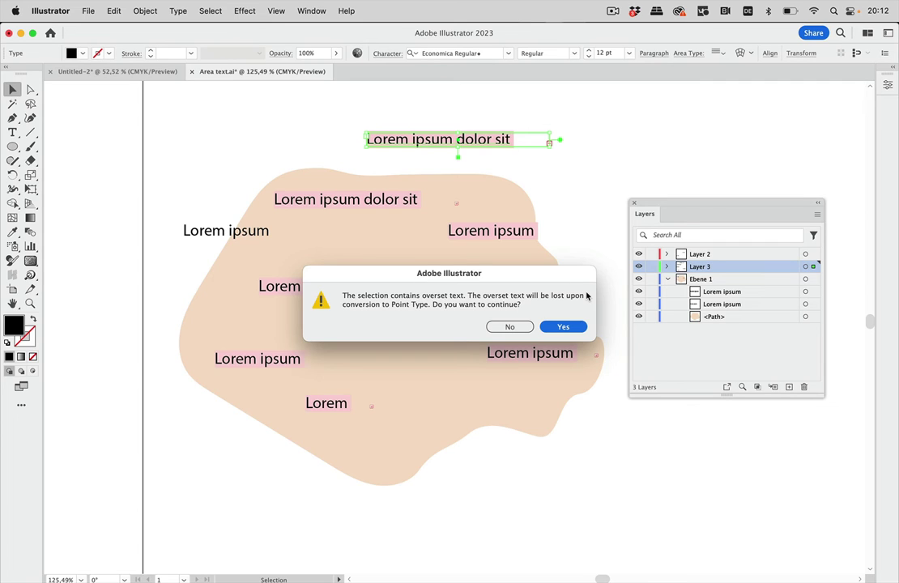
left_click(515, 325)
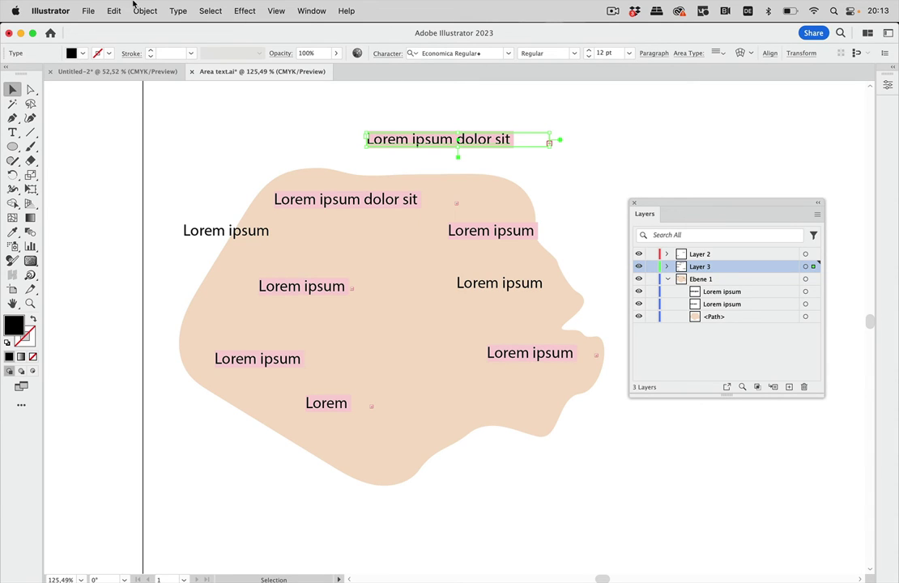
Step: Turn on Auto Size in Area Type Options for the copied text and nudge it up-right
left_click(179, 10)
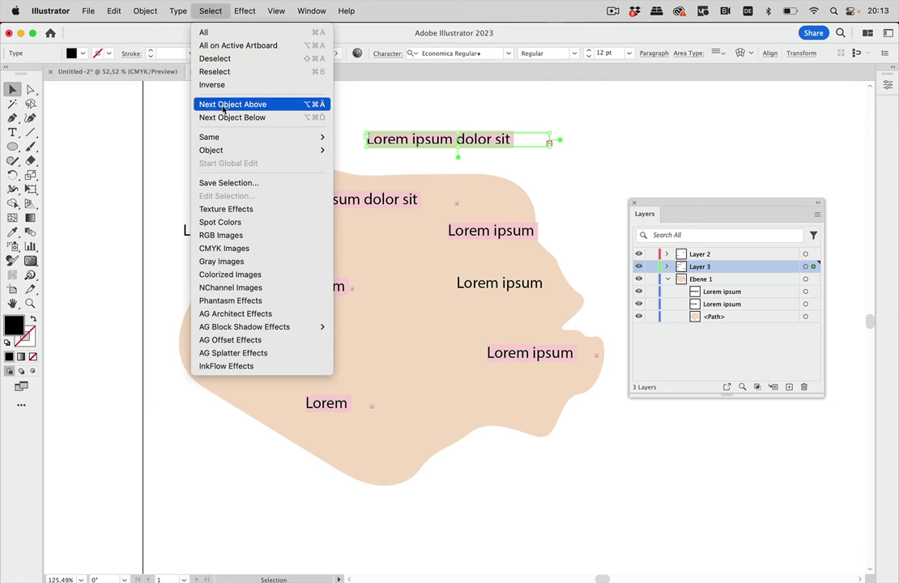
left_click(195, 125)
left_click(360, 432)
left_click(546, 456)
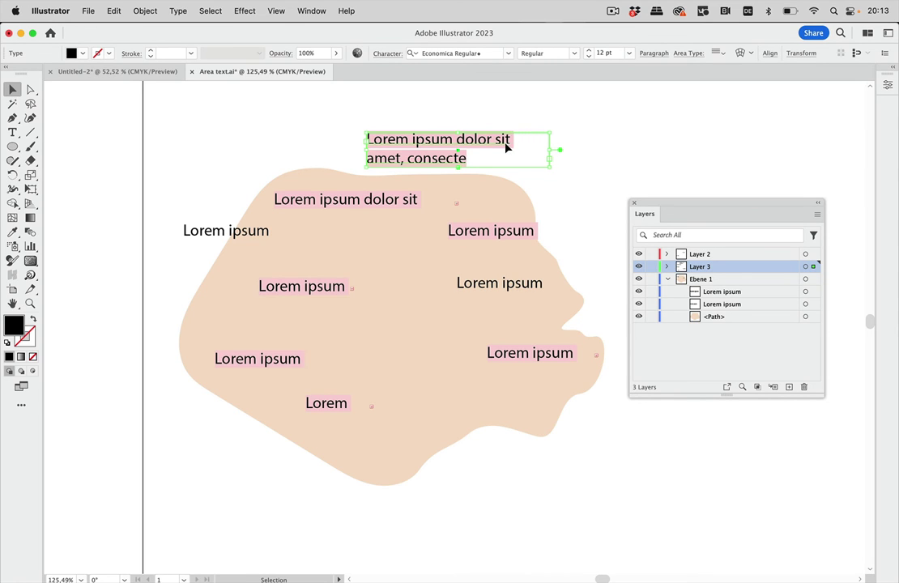
left_click_drag(505, 147, 538, 129)
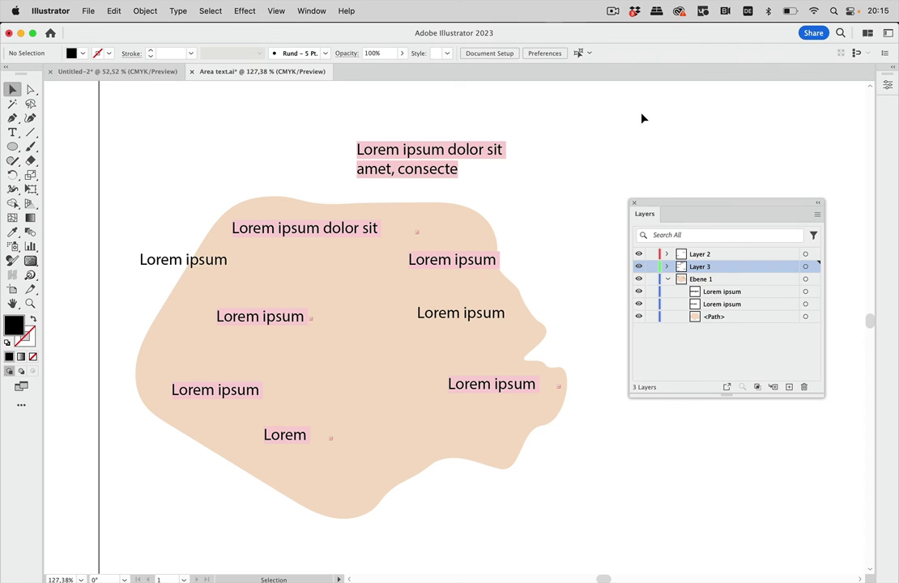
Step: Select all text objects except the blob shape and set their font size to 7 pt
left_click(497, 161)
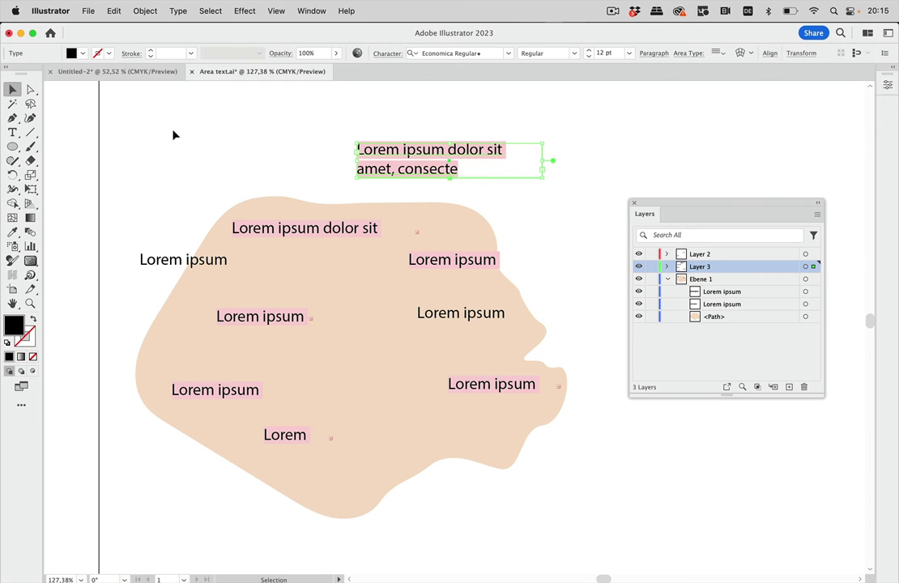
left_click_drag(172, 135, 572, 545)
left_click(416, 429, "shift")
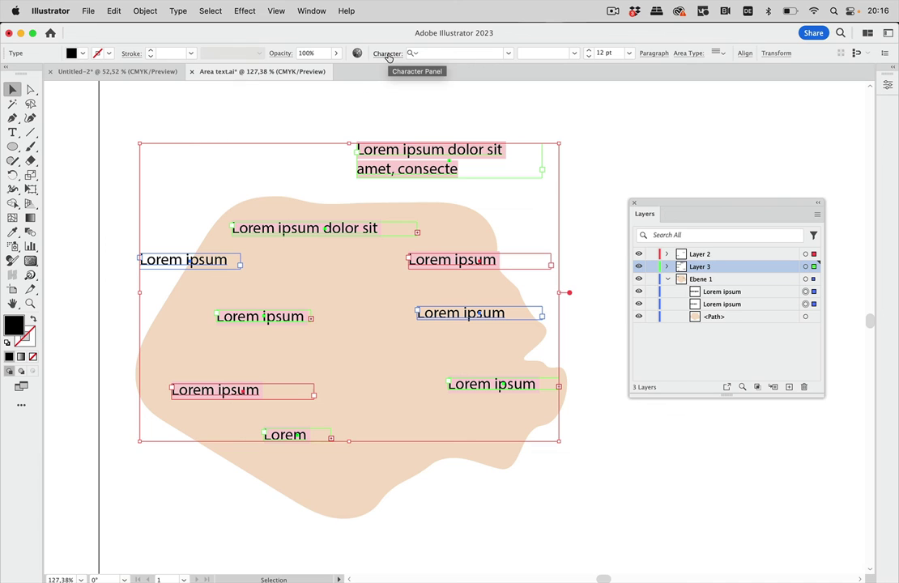
left_click(388, 54)
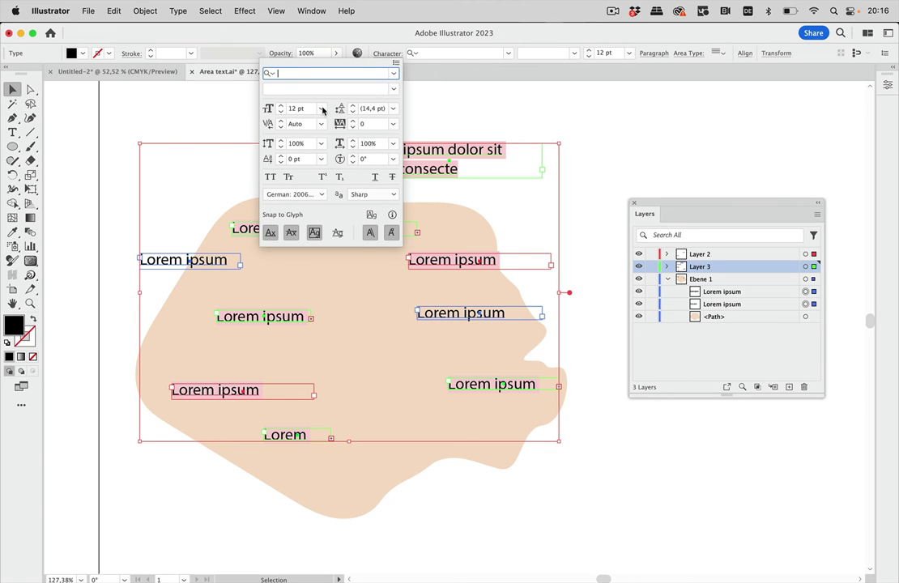
left_click(322, 108)
left_click(337, 151)
left_click(440, 191)
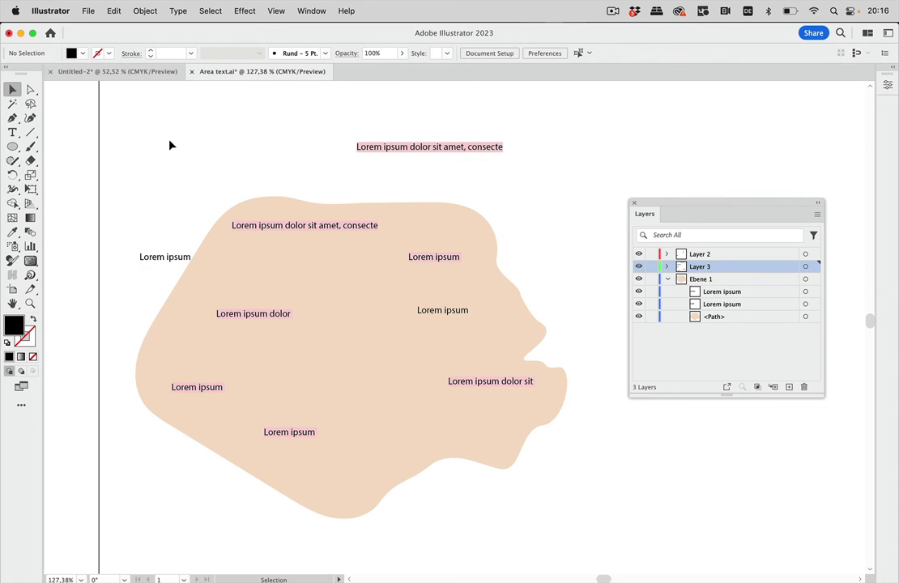
Step: Marquee-select every text object, convert them all to point type, then deselect
left_click_drag(158, 126, 586, 503)
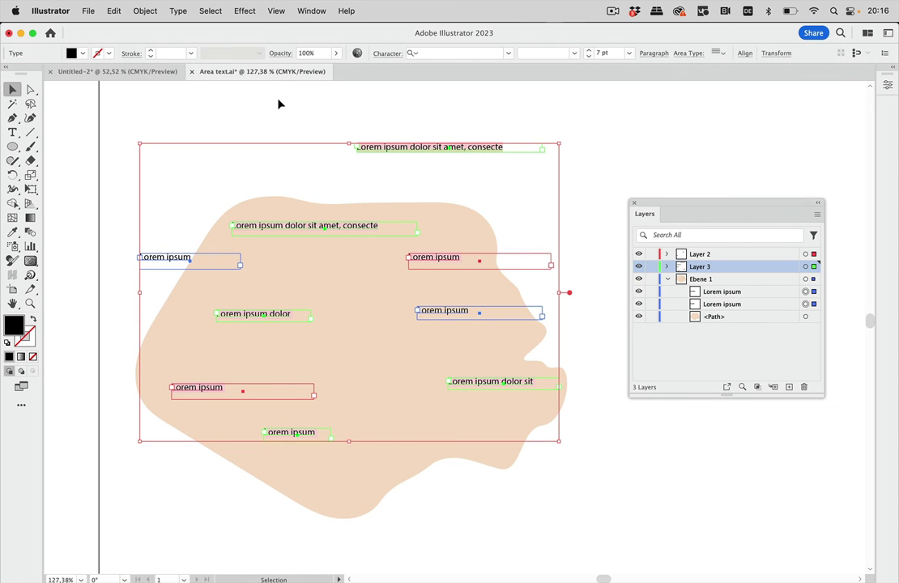
left_click(178, 11)
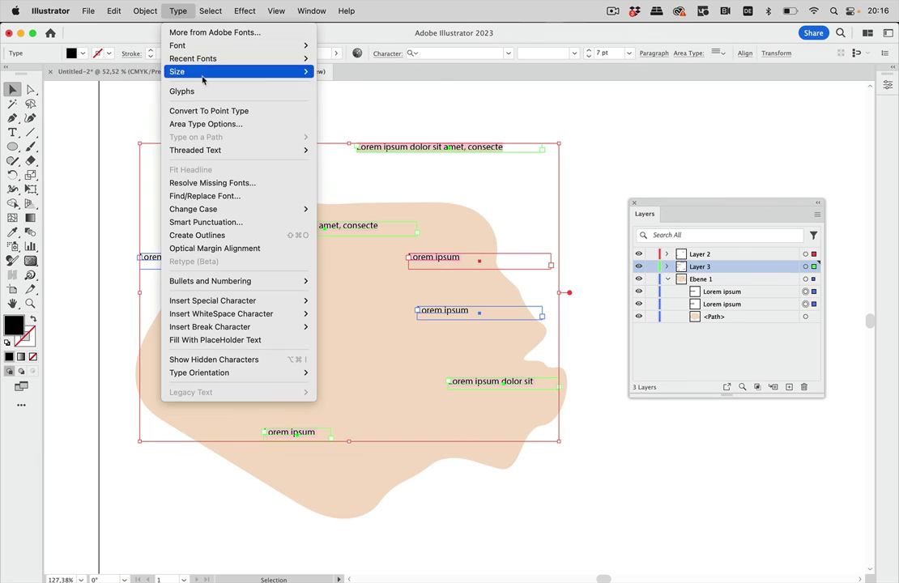
left_click(198, 111)
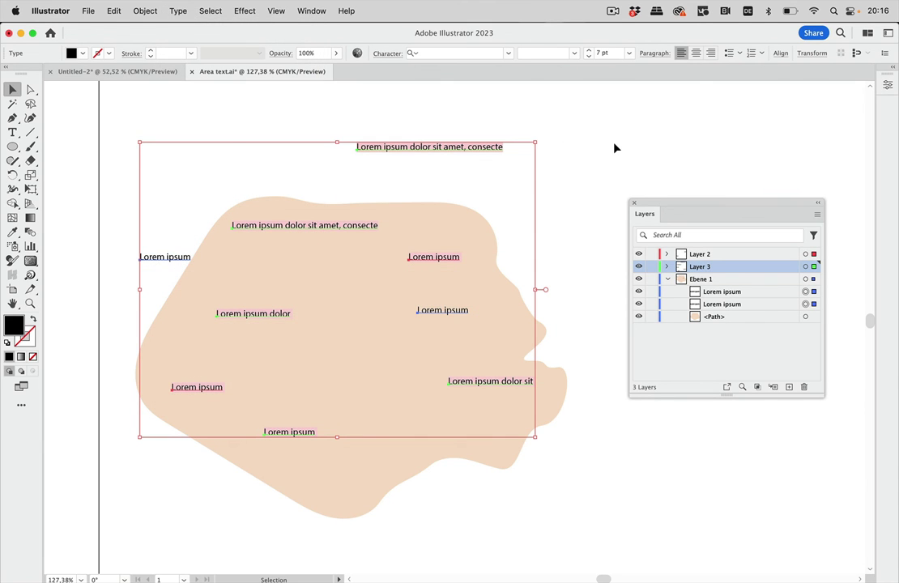
left_click(613, 150)
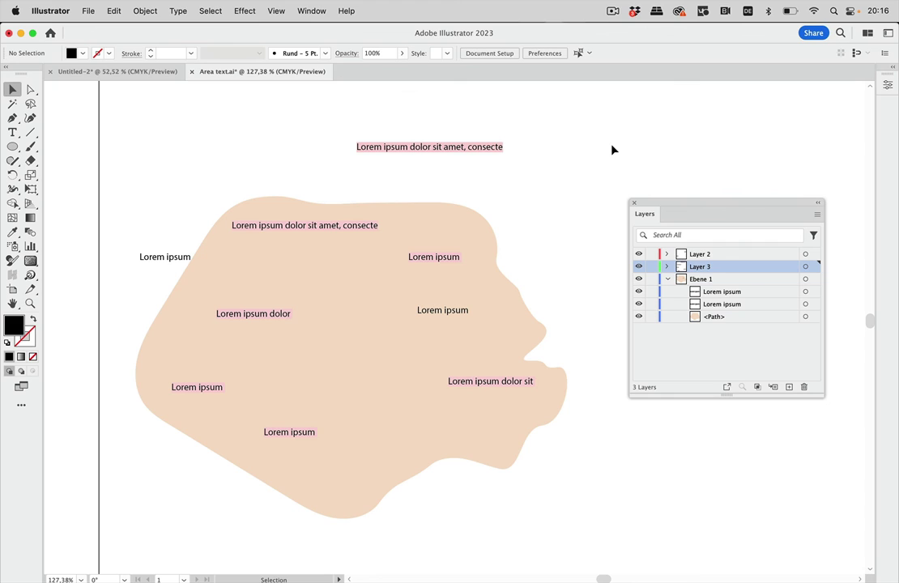